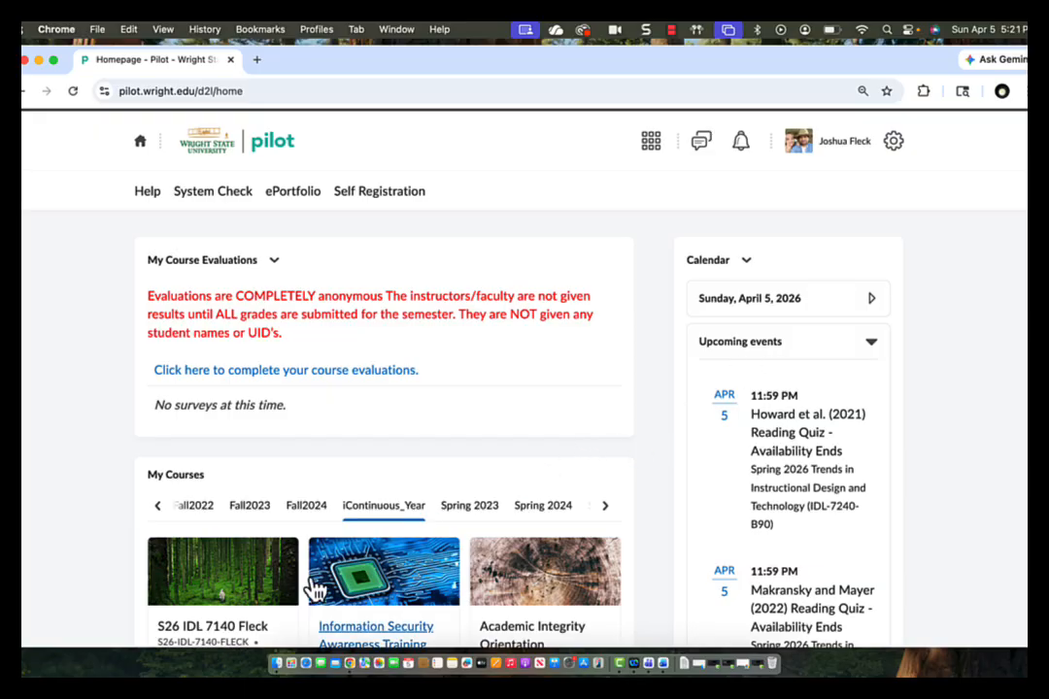
- Open the S26 IDL 7140 course and go to its Dropbox folders
{"action": "scroll", "coordinate": [262, 592], "scroll_direction": "down", "scroll_amount": 2}
{"action": "left_click", "coordinate": [245, 568]}
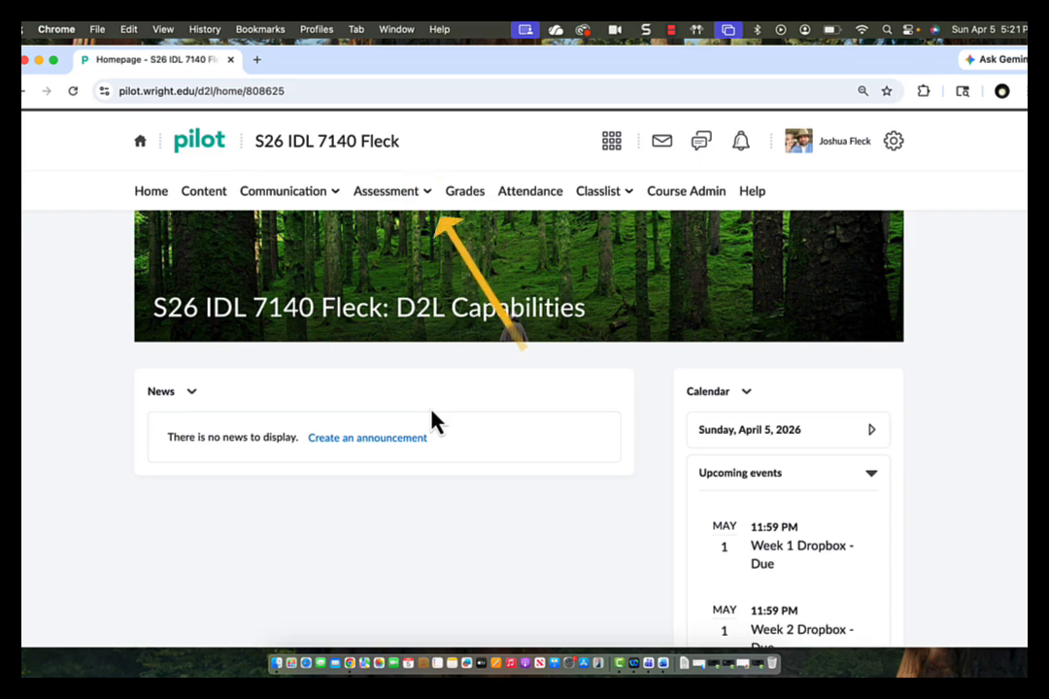
{"action": "left_click", "coordinate": [418, 202]}
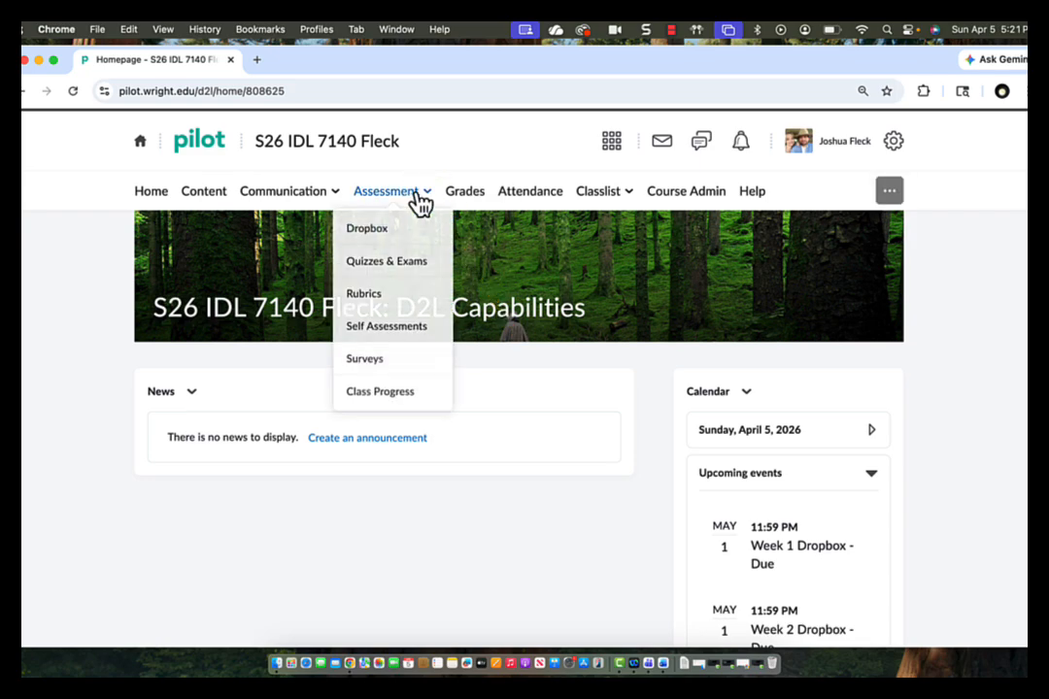
{"action": "left_click", "coordinate": [411, 233]}
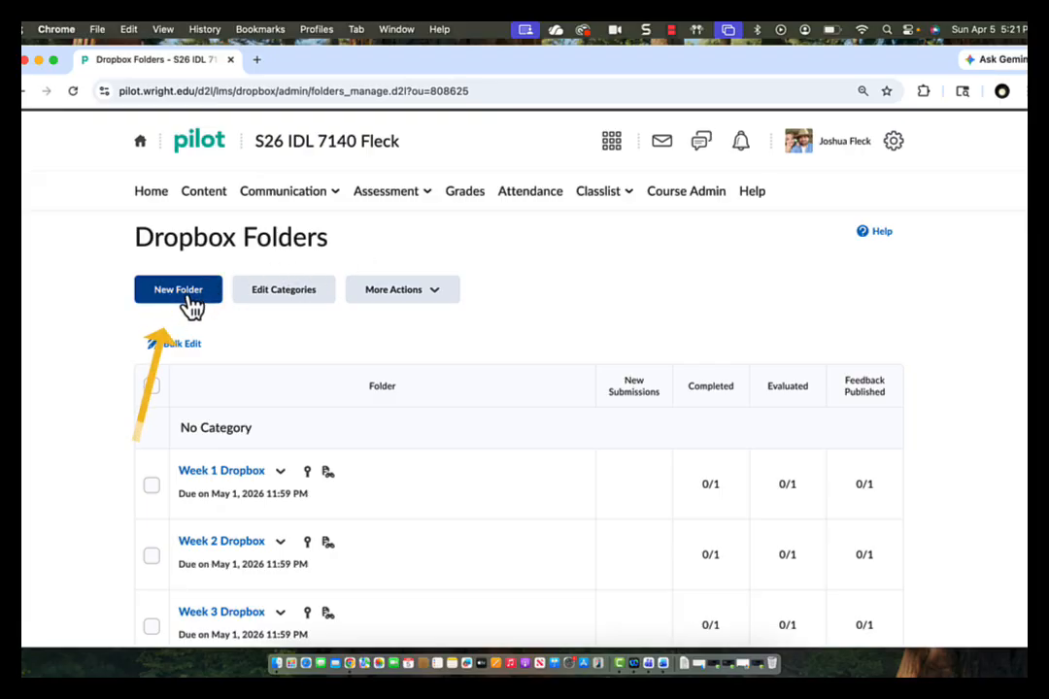
- Create a new dropbox folder and title the assignment "Week 5 Dropbox"
{"action": "left_click", "coordinate": [185, 296]}
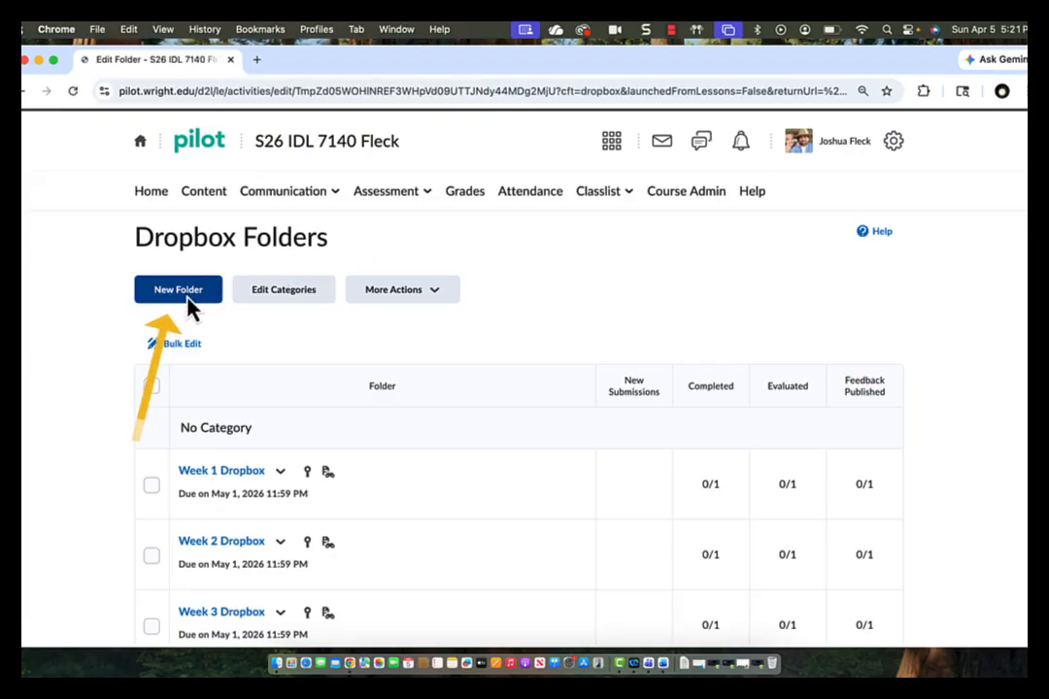
{"action": "left_click", "coordinate": [254, 196]}
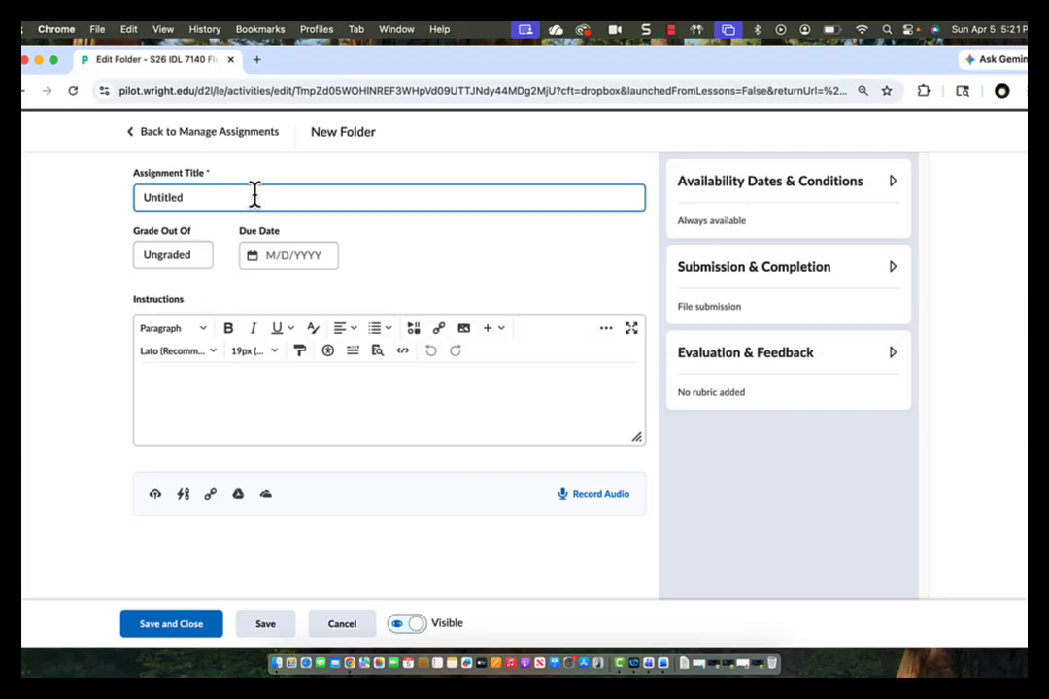
{"action": "key", "text": "BackSpace"}
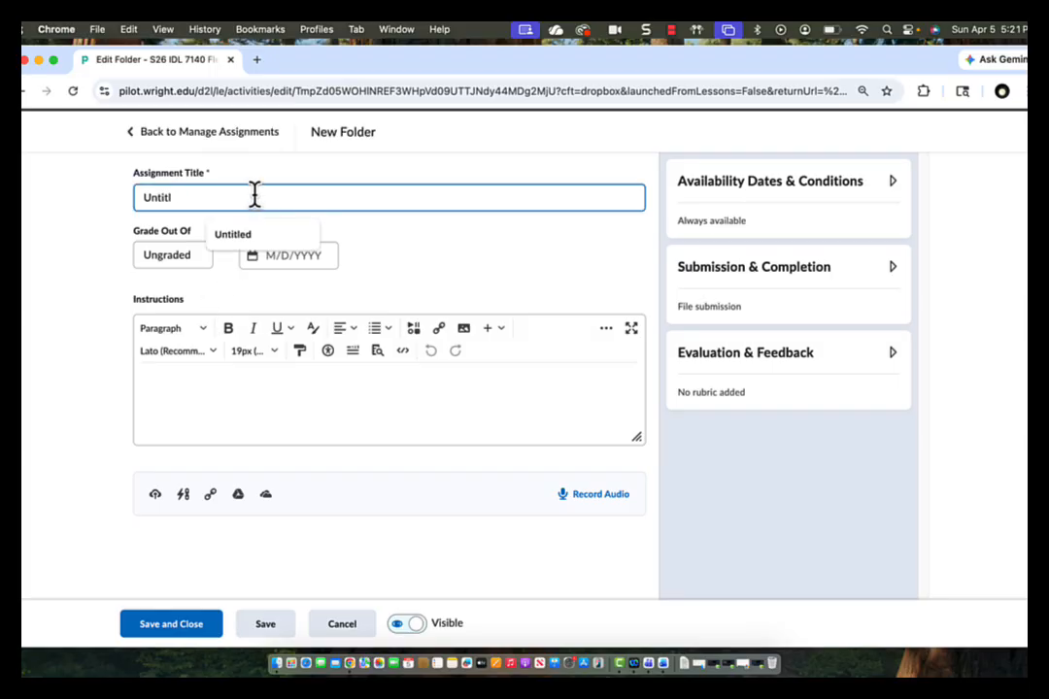
{"action": "key", "text": "BackSpace"}
{"action": "key", "text": "BackSpace"}
{"action": "key", "text": "BackSpace"}
{"action": "key", "text": "BackSpace"}
{"action": "key", "text": "BackSpace"}
{"action": "key", "text": "BackSpace"}
{"action": "type", "text": "WEEK"}
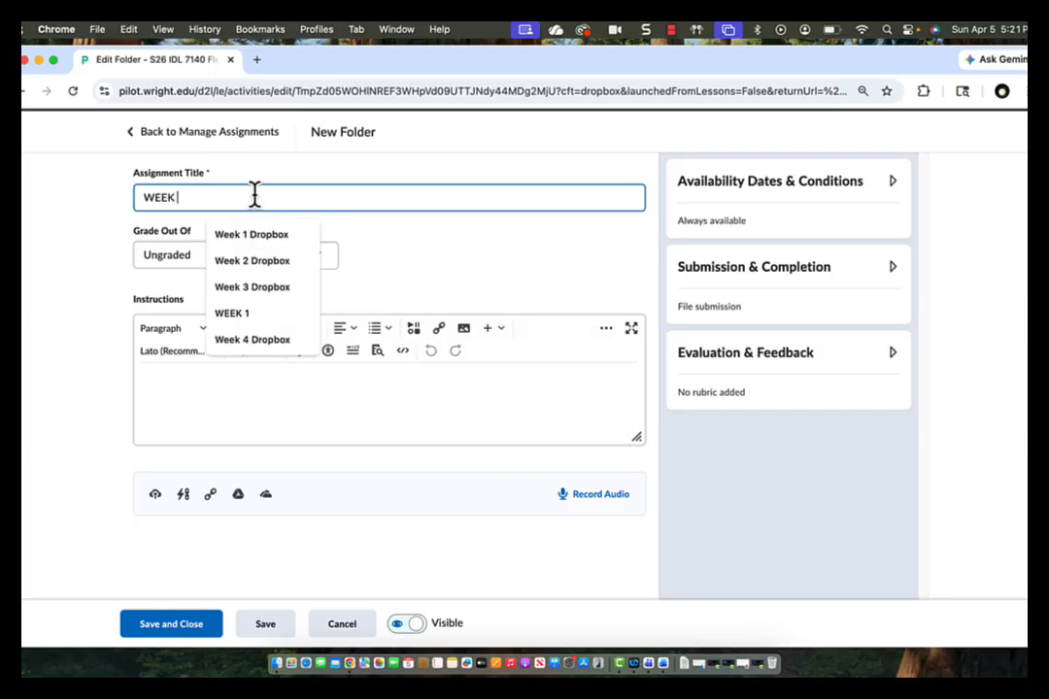
{"action": "key", "text": "BackSpace"}
{"action": "key", "text": "BackSpace"}
{"action": "key", "text": "BackSpace"}
{"action": "type", "text": "ek 5 Dropbox"}
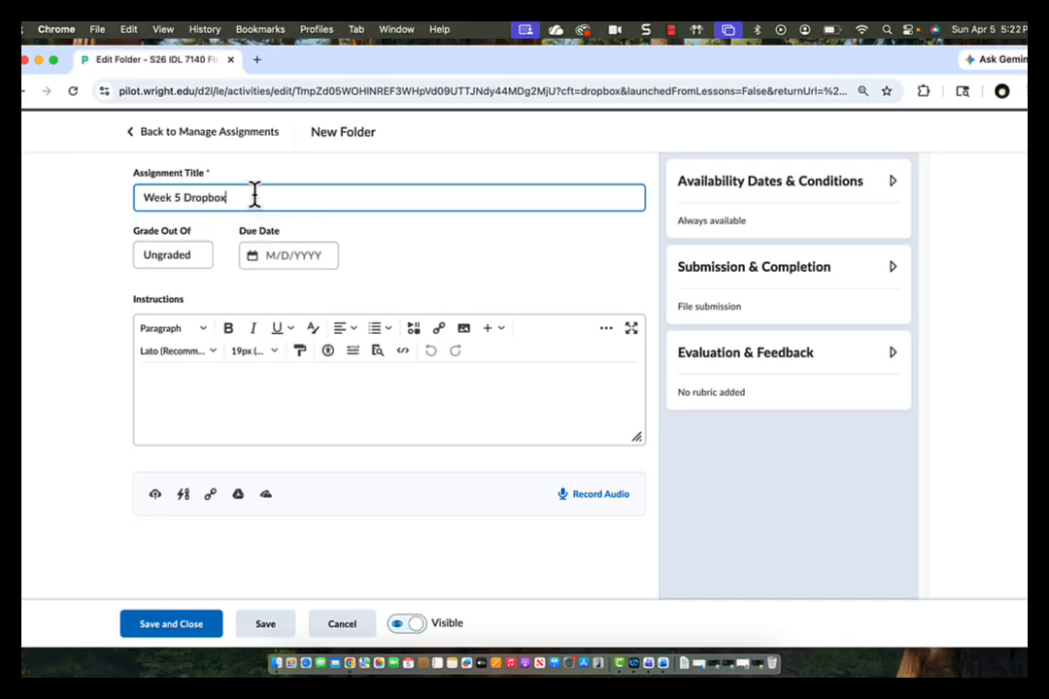
- Grade the Week 5 Dropbox out of 20 points in the grade book and set its due date to 5/1/2026
{"action": "left_click", "coordinate": [190, 254]}
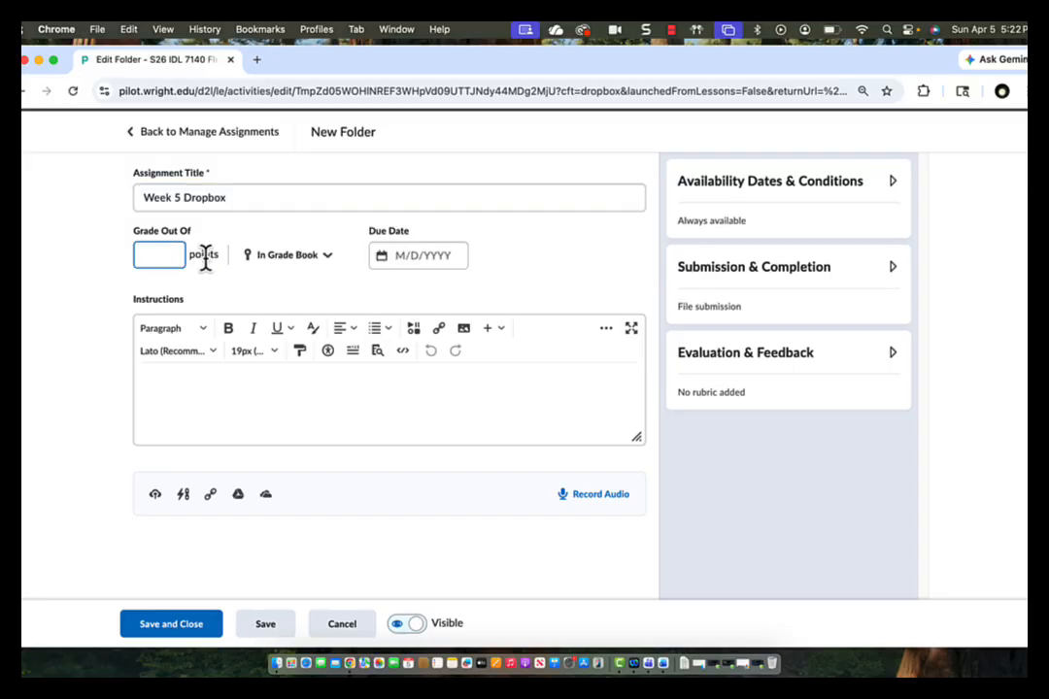
{"action": "type", "text": "20"}
{"action": "left_click", "coordinate": [297, 256]}
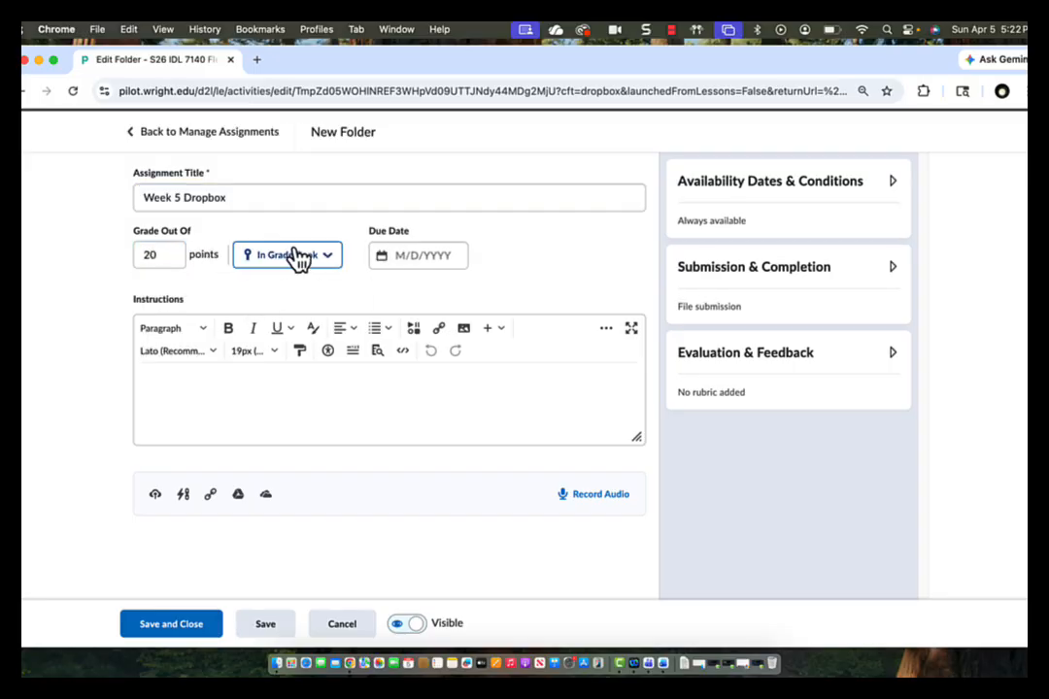
{"action": "left_click", "coordinate": [303, 257]}
{"action": "left_click", "coordinate": [302, 257]}
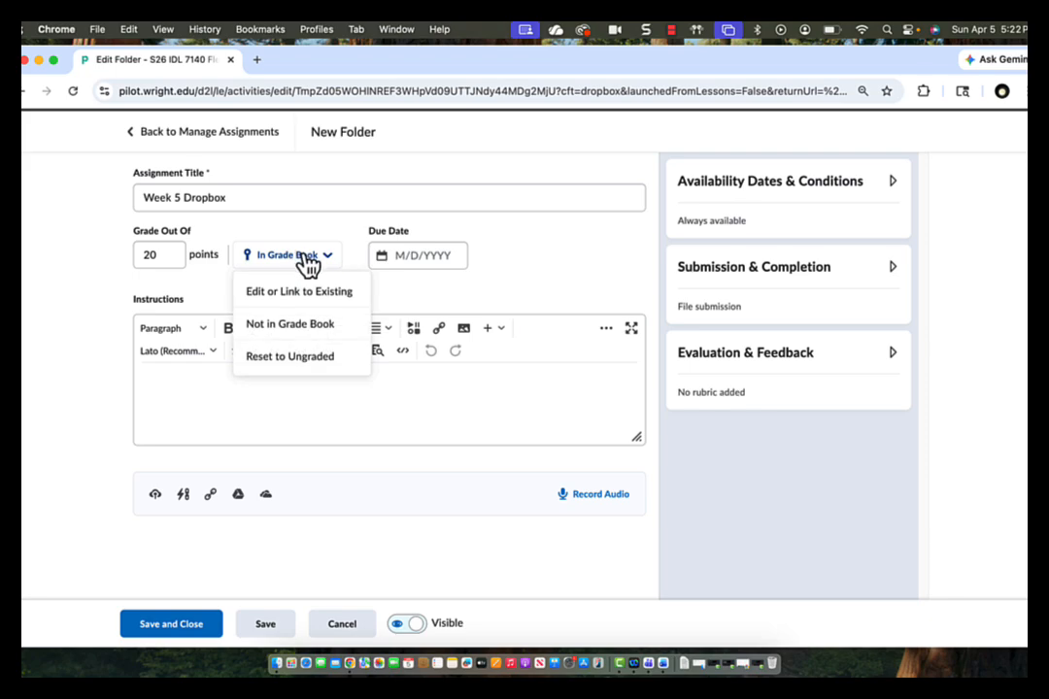
{"action": "left_click", "coordinate": [391, 261]}
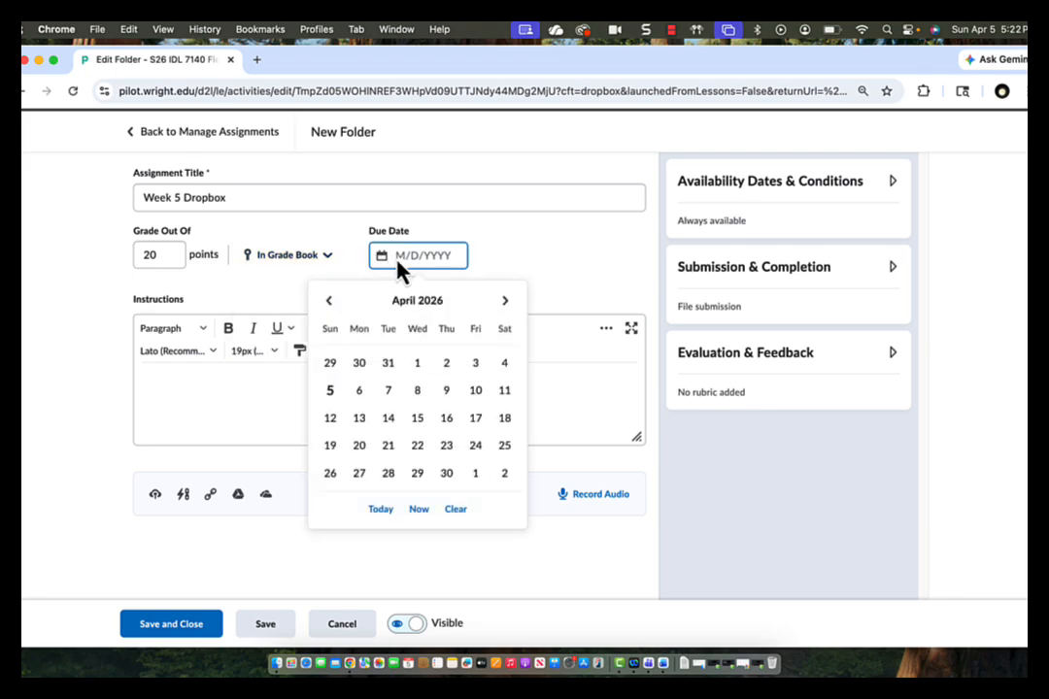
{"action": "left_click", "coordinate": [475, 474]}
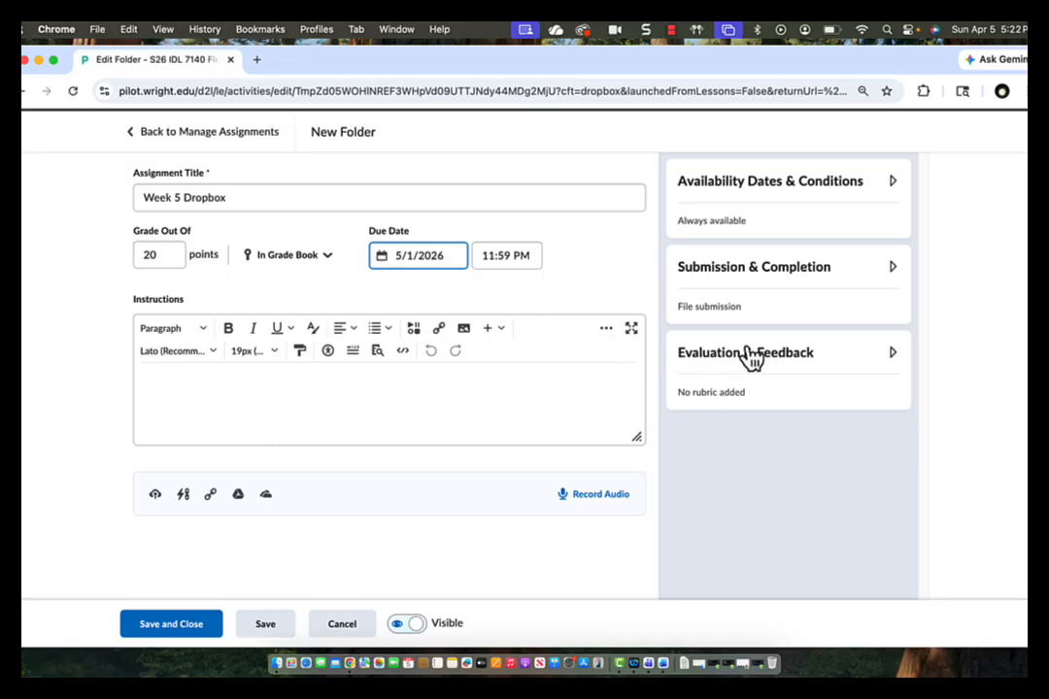
- Enable the Turnitin Similarity Report for the Week 5 Dropbox folder, then save and close the folder
{"action": "left_click", "coordinate": [891, 354]}
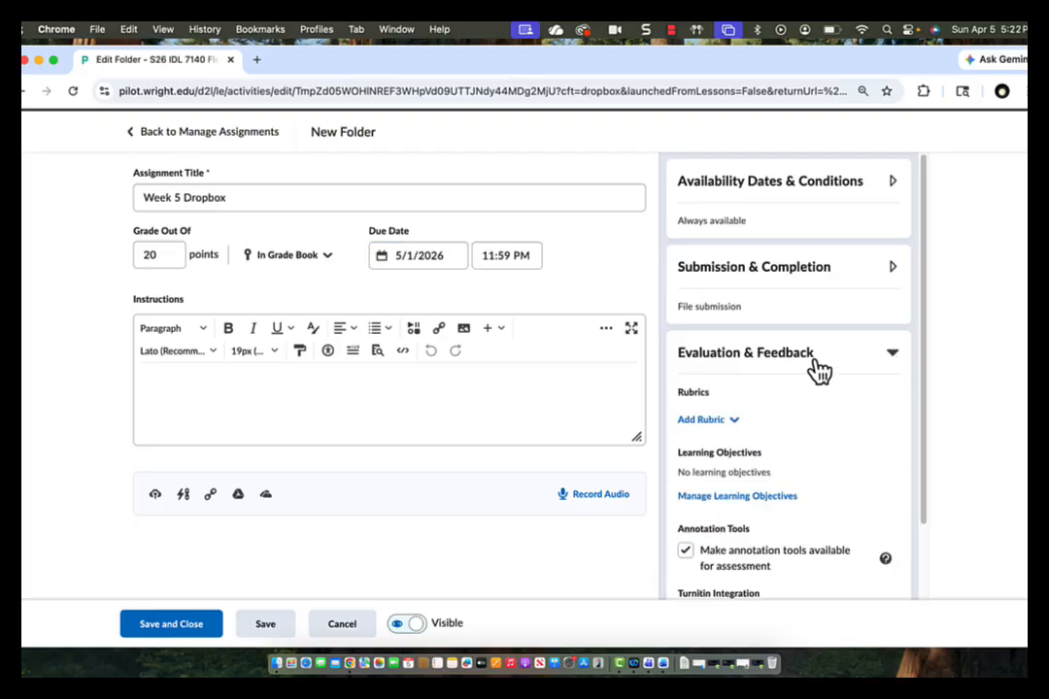
{"action": "scroll", "coordinate": [773, 383], "scroll_direction": "down", "scroll_amount": 2}
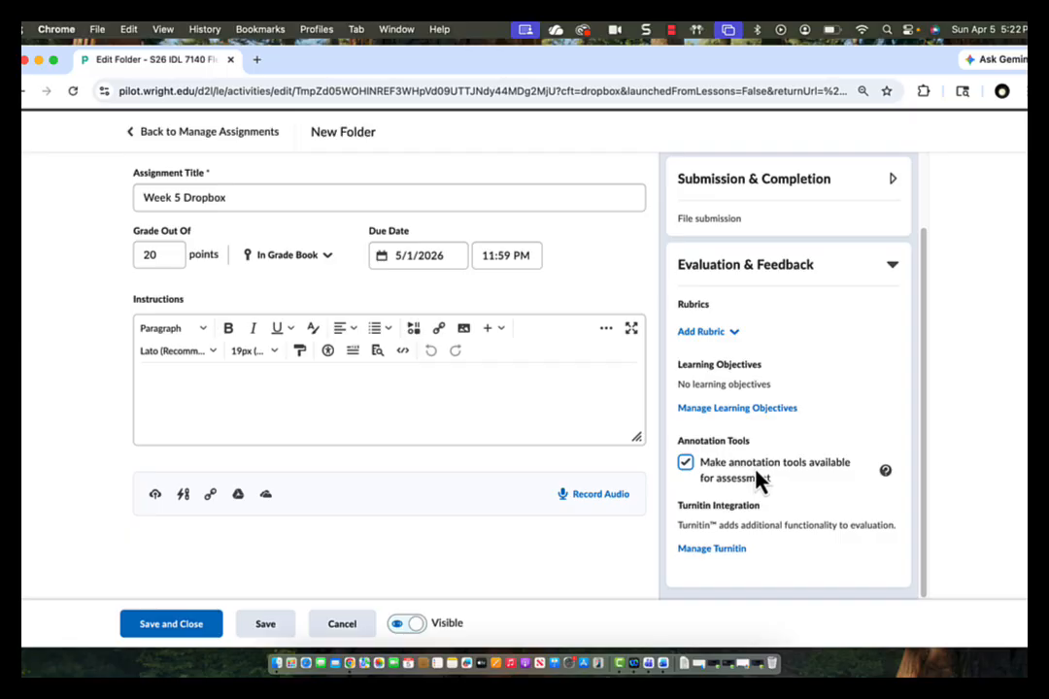
{"action": "left_click", "coordinate": [719, 550]}
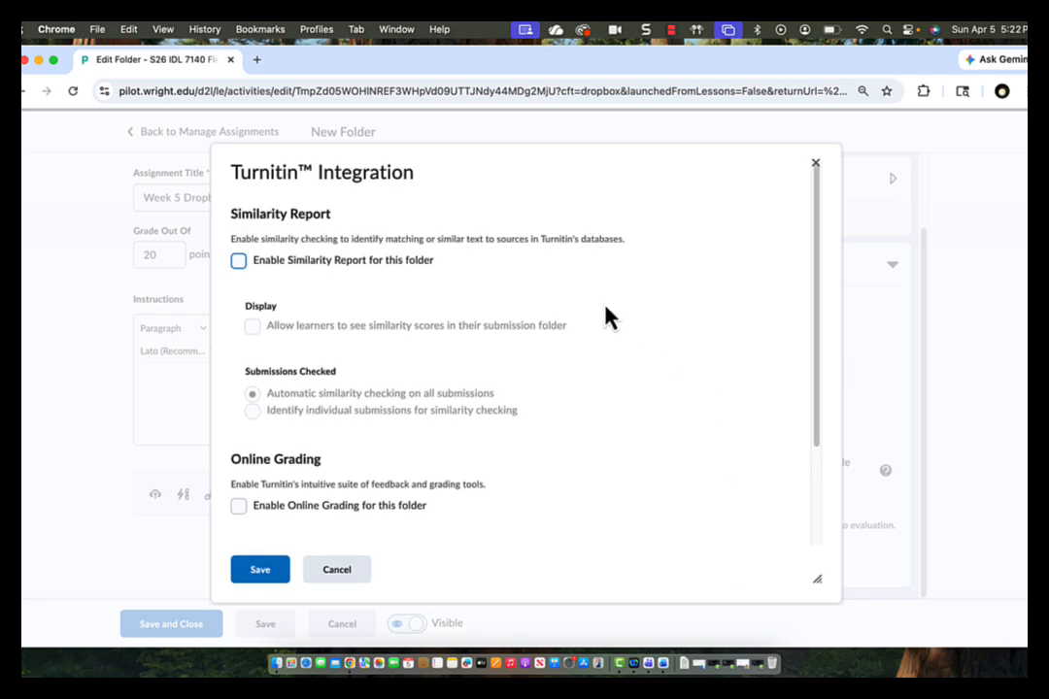
{"action": "left_click", "coordinate": [238, 263]}
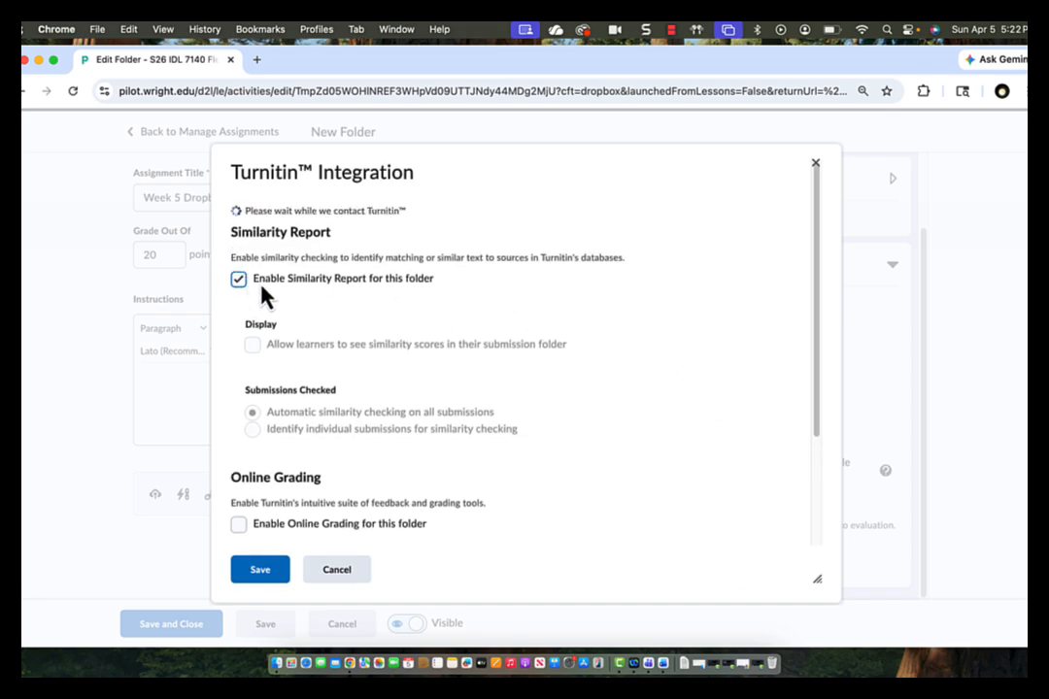
{"action": "scroll", "coordinate": [297, 326], "scroll_direction": "down", "scroll_amount": 3}
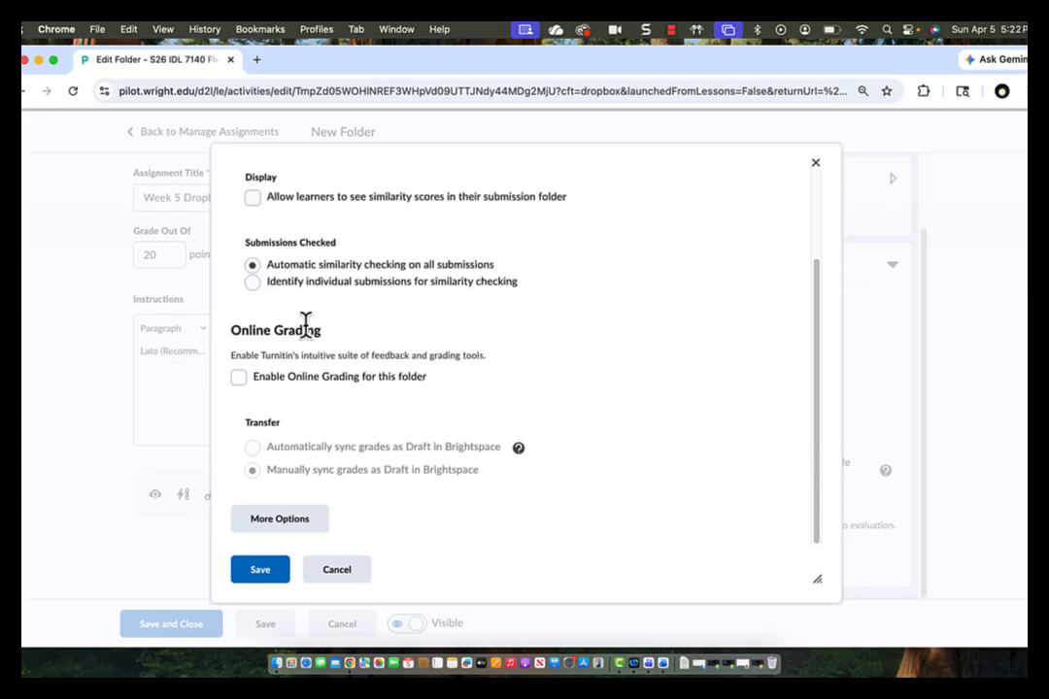
{"action": "left_click", "coordinate": [276, 577]}
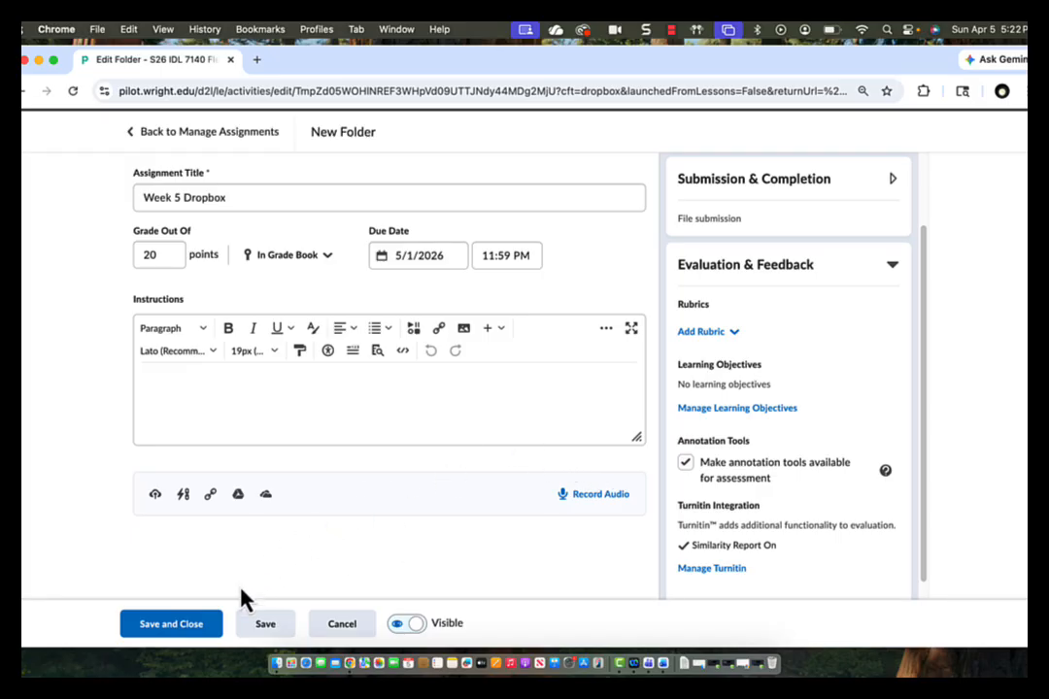
{"action": "left_click", "coordinate": [205, 627]}
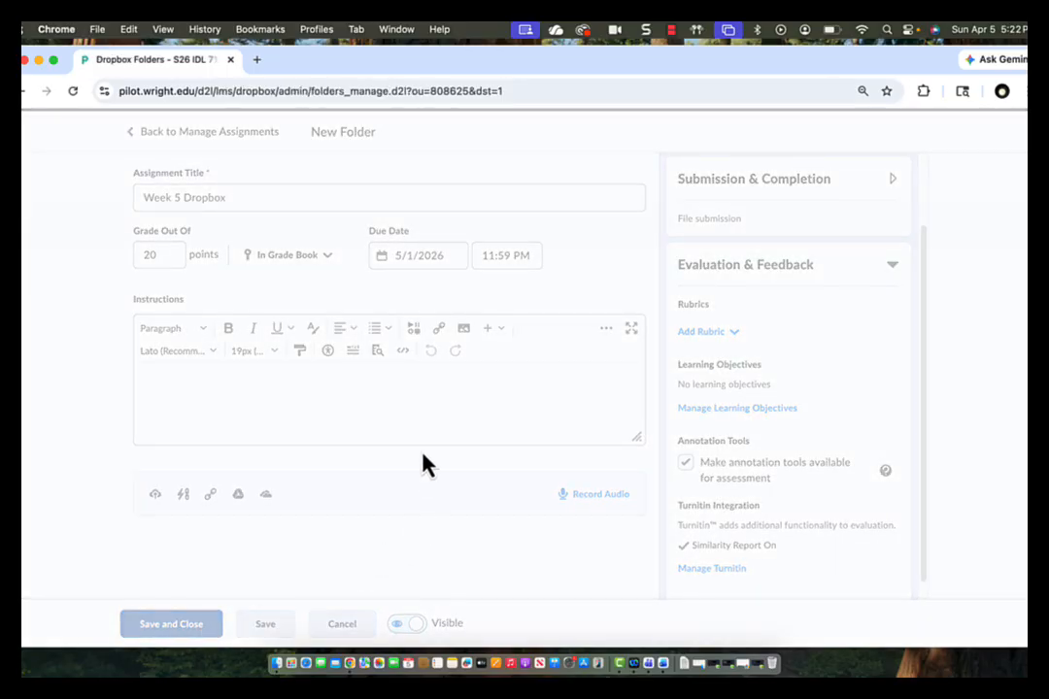
- Go to the course's rubrics and start a new rubric
{"action": "scroll", "coordinate": [419, 466], "scroll_direction": "down", "scroll_amount": 3}
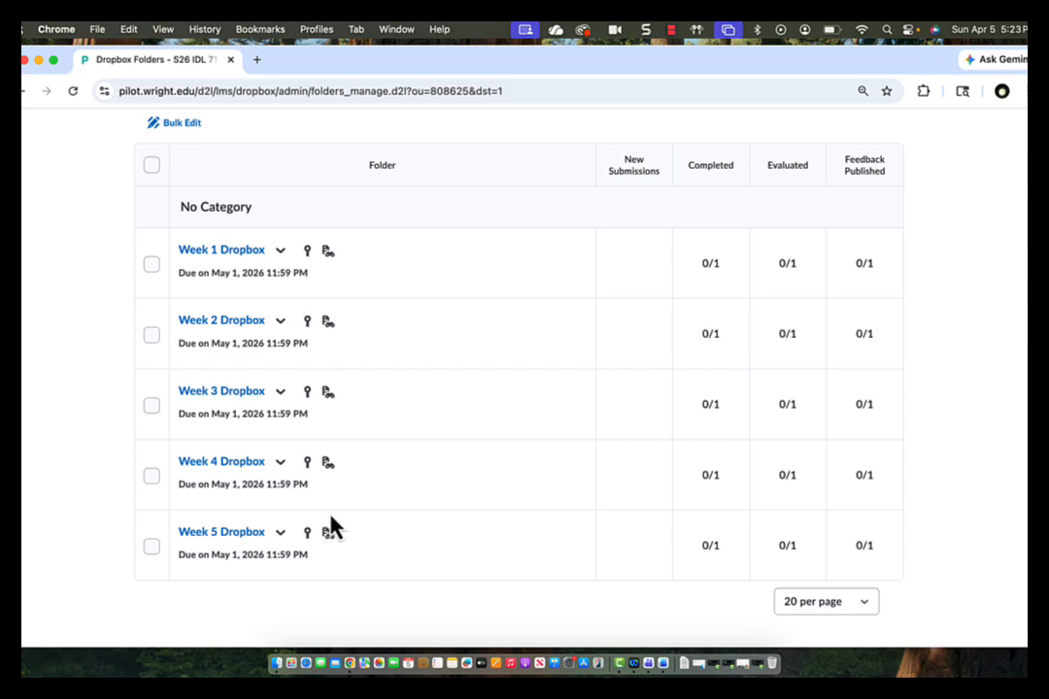
{"action": "scroll", "coordinate": [330, 525], "scroll_direction": "up", "scroll_amount": 3}
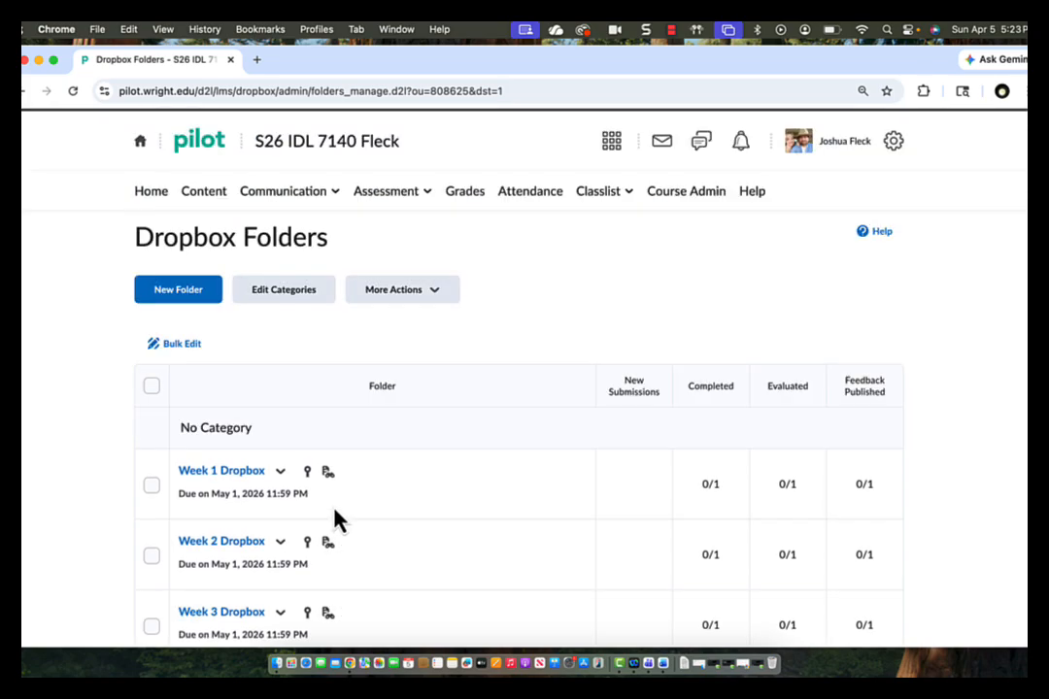
{"action": "left_click", "coordinate": [427, 197]}
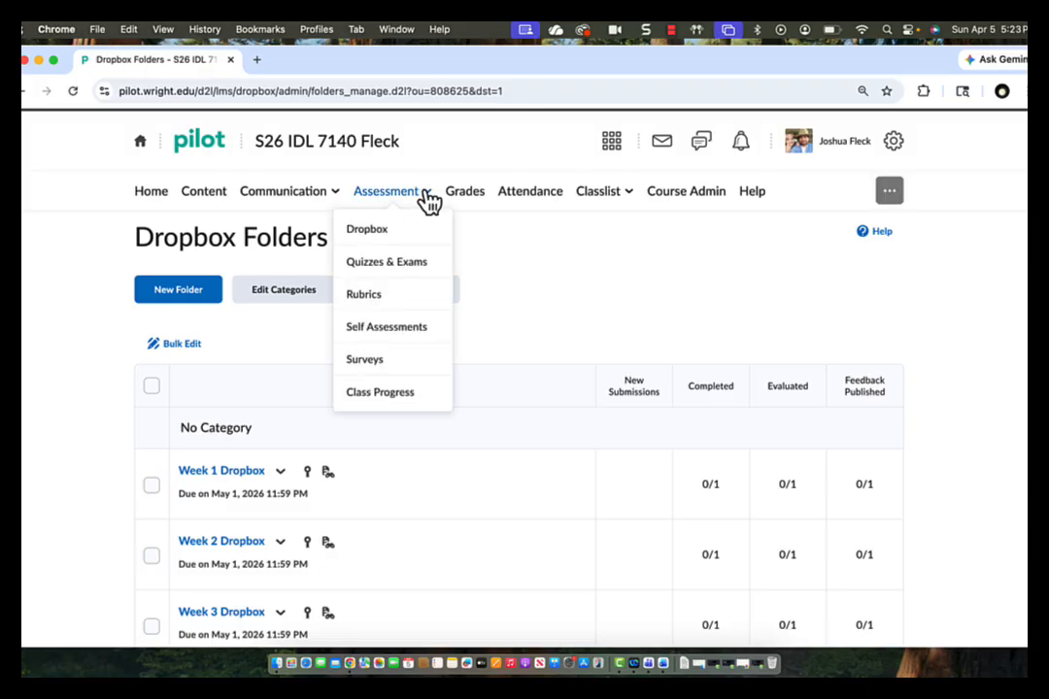
{"action": "left_click", "coordinate": [393, 304]}
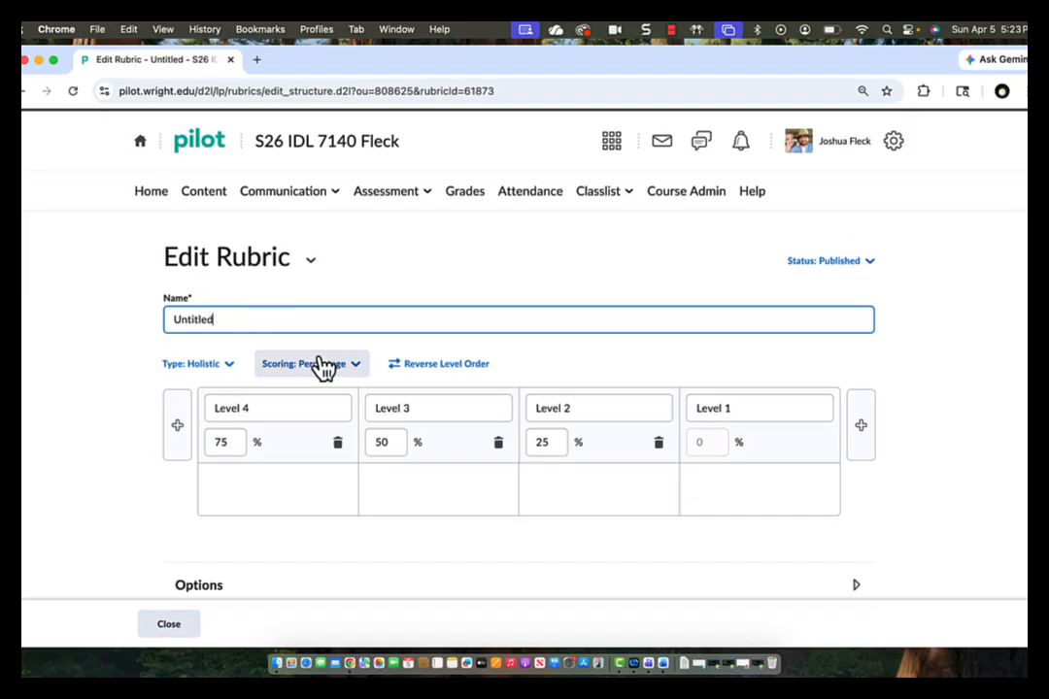
- Change the untitled rubric's type to Analytic
{"action": "scroll", "coordinate": [325, 367], "scroll_direction": "down", "scroll_amount": 1}
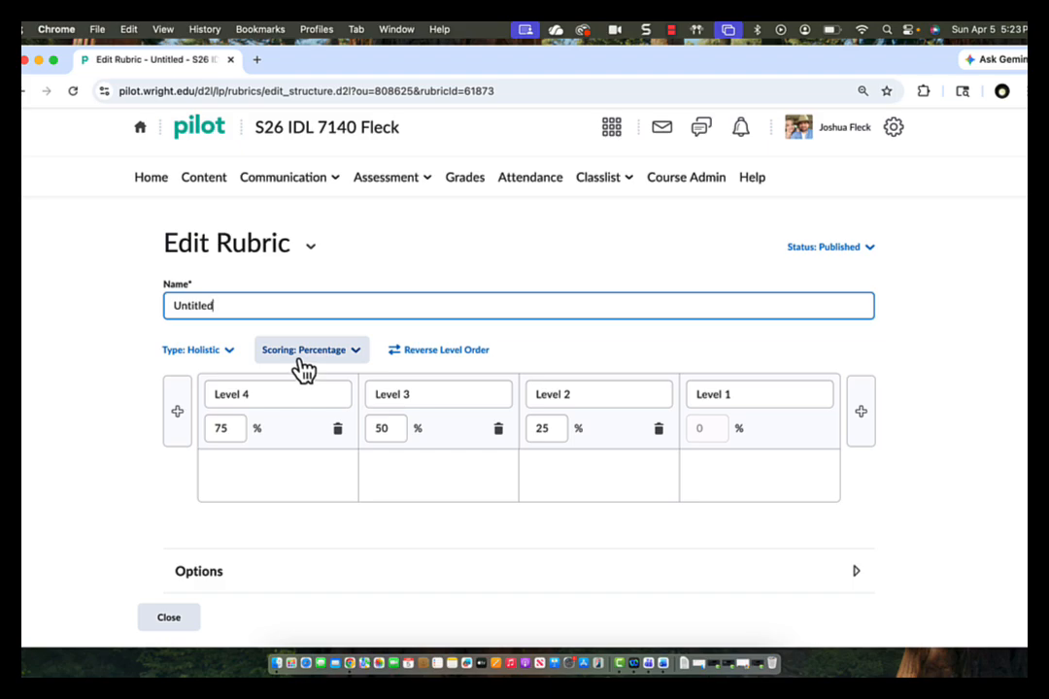
{"action": "left_click", "coordinate": [228, 358]}
{"action": "left_click", "coordinate": [194, 428]}
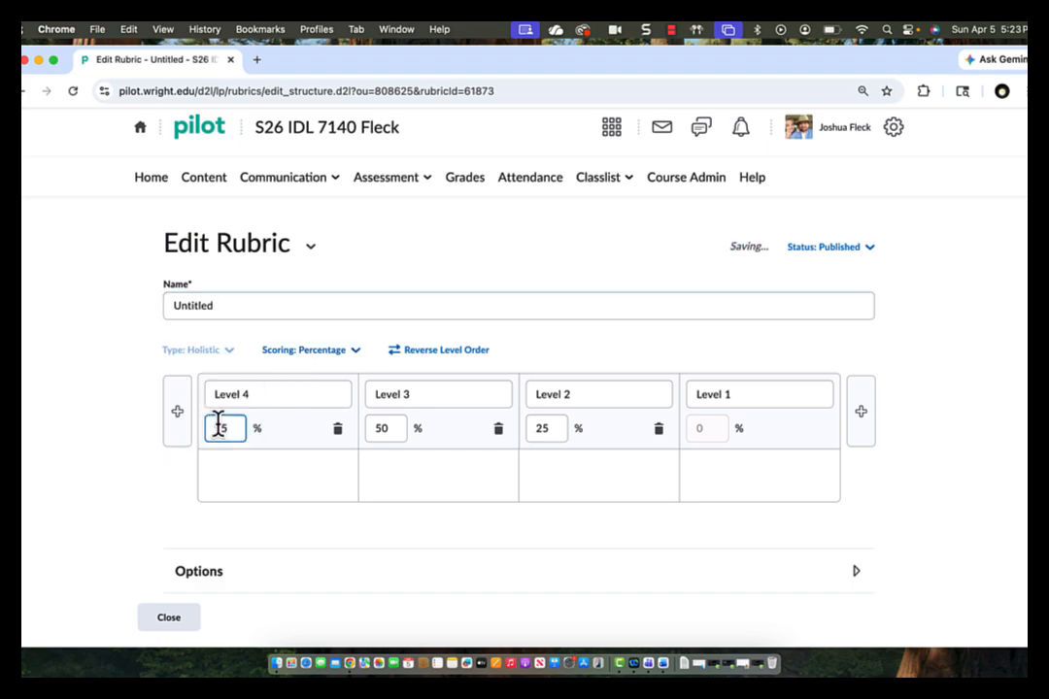
{"action": "scroll", "coordinate": [213, 347], "scroll_direction": "down", "scroll_amount": 2}
{"action": "left_click", "coordinate": [252, 410]}
{"action": "scroll", "coordinate": [251, 398], "scroll_direction": "down", "scroll_amount": 1}
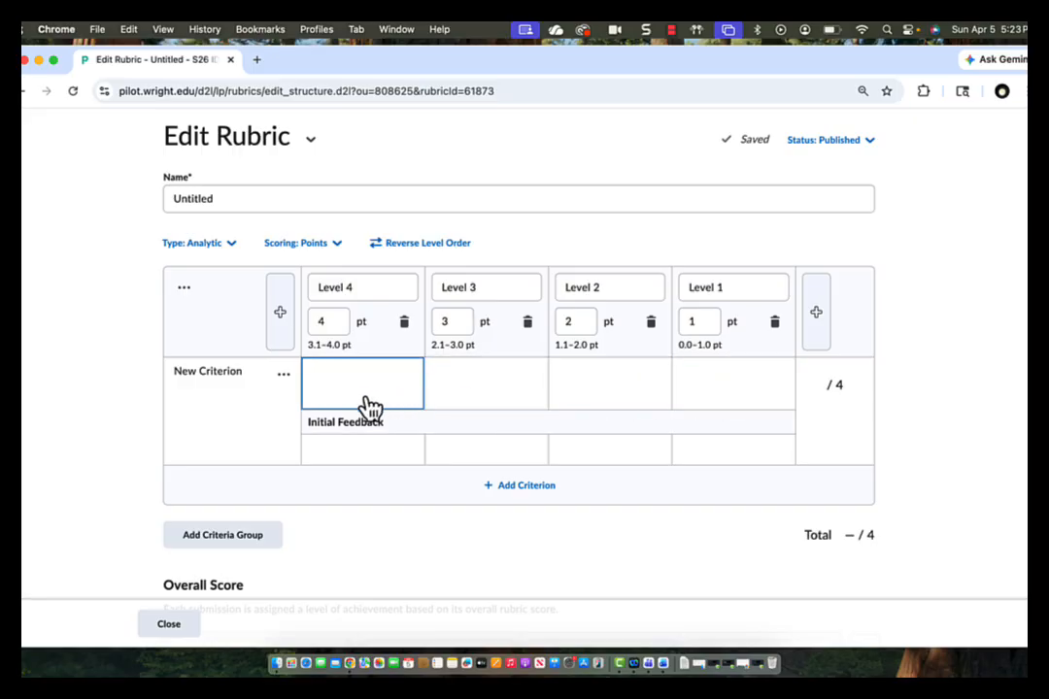
- Copy the rubric's New Criterion row three times
{"action": "left_click", "coordinate": [283, 375]}
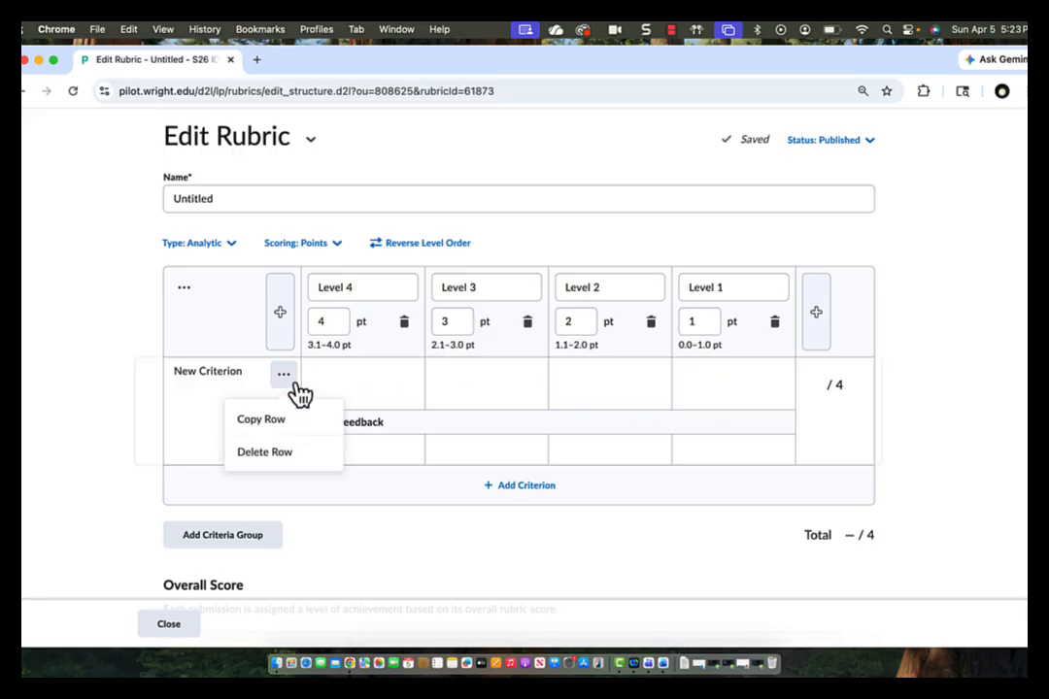
{"action": "left_click", "coordinate": [285, 421]}
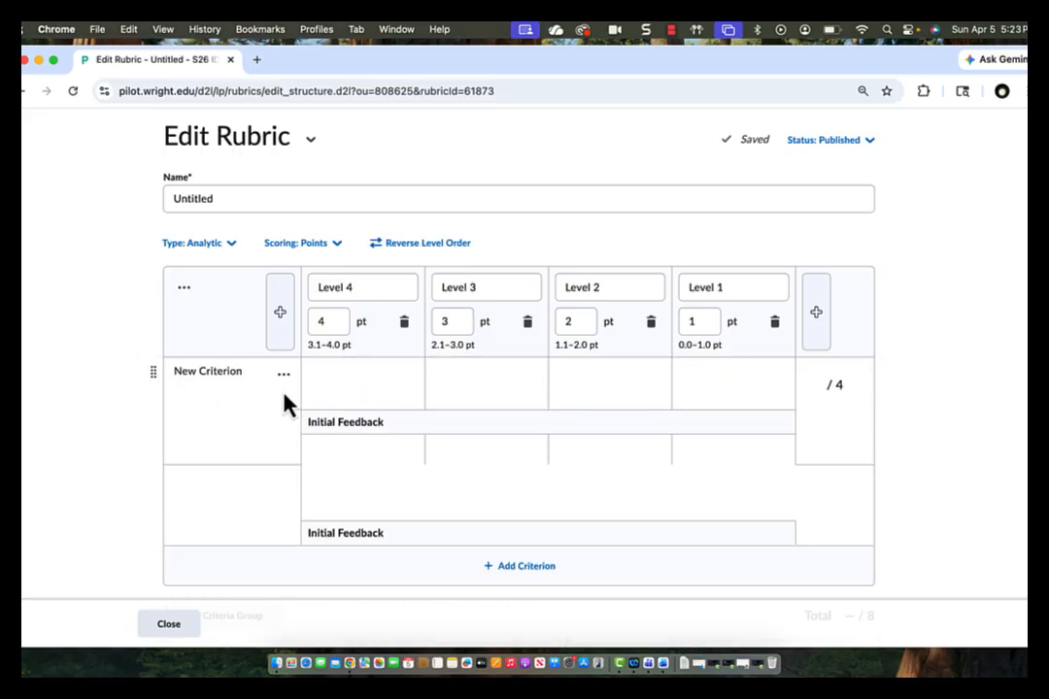
{"action": "left_click", "coordinate": [283, 376]}
{"action": "left_click", "coordinate": [288, 424]}
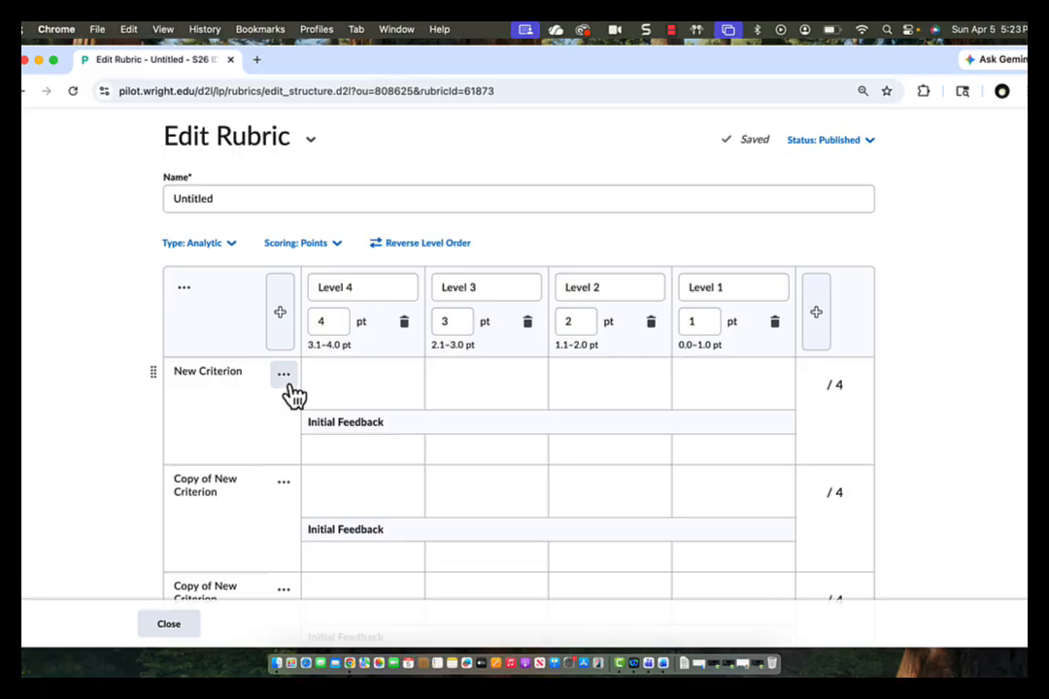
{"action": "left_click", "coordinate": [284, 375]}
{"action": "left_click", "coordinate": [292, 424]}
{"action": "scroll", "coordinate": [296, 442], "scroll_direction": "down", "scroll_amount": 5}
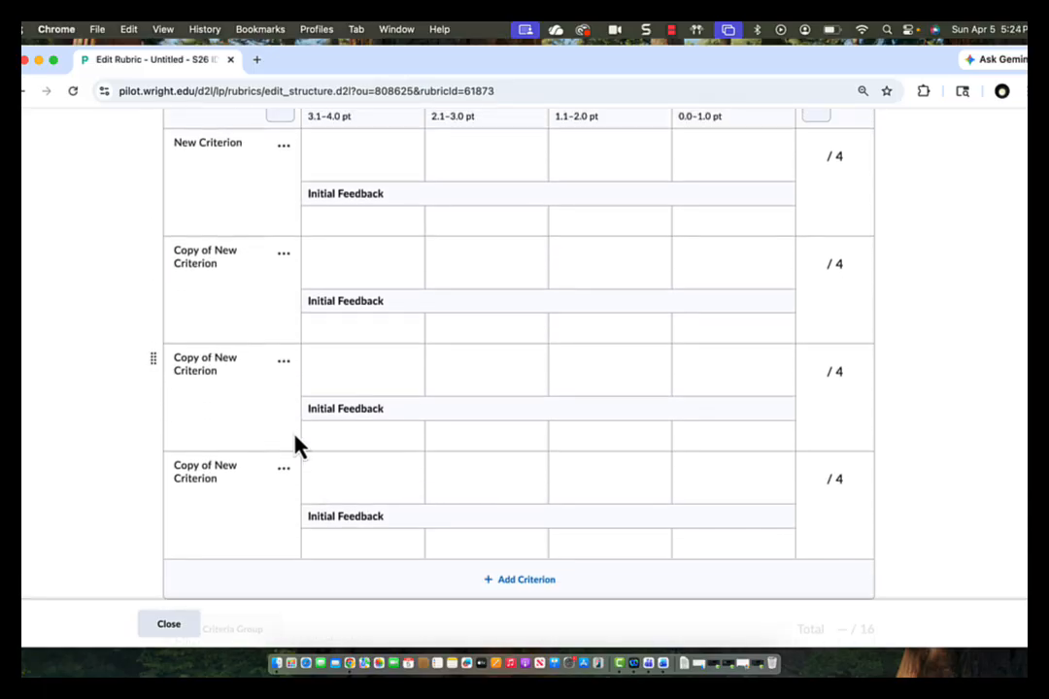
- Leave the rubric editor and return to the course's Dropbox folders list
{"action": "scroll", "coordinate": [295, 445], "scroll_direction": "up", "scroll_amount": 3}
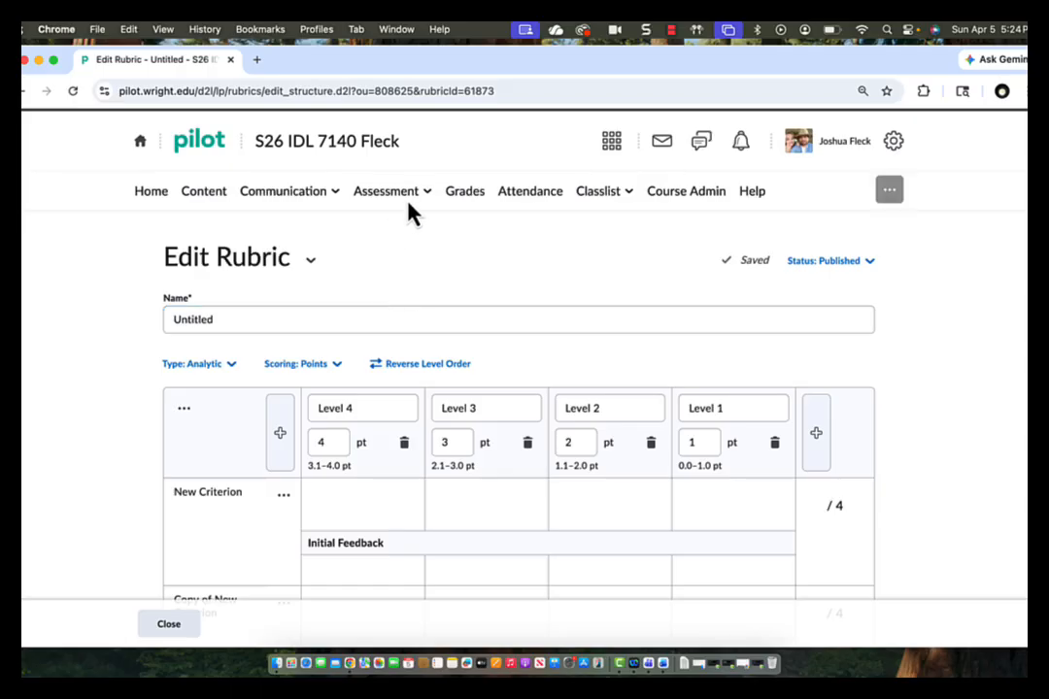
{"action": "left_click", "coordinate": [409, 200]}
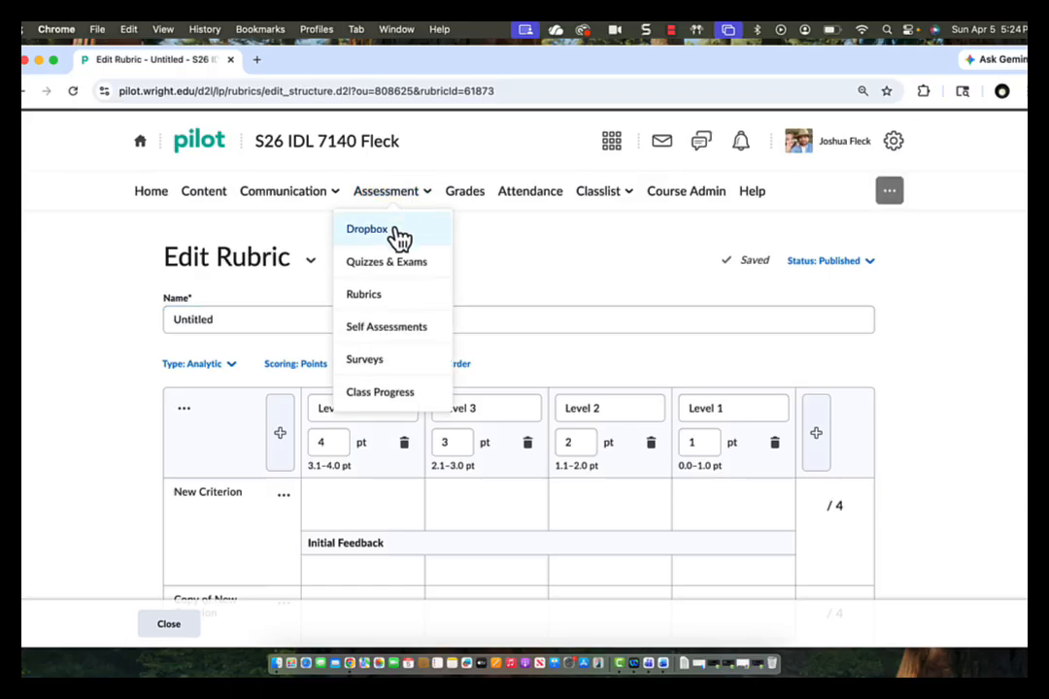
{"action": "left_click", "coordinate": [399, 233]}
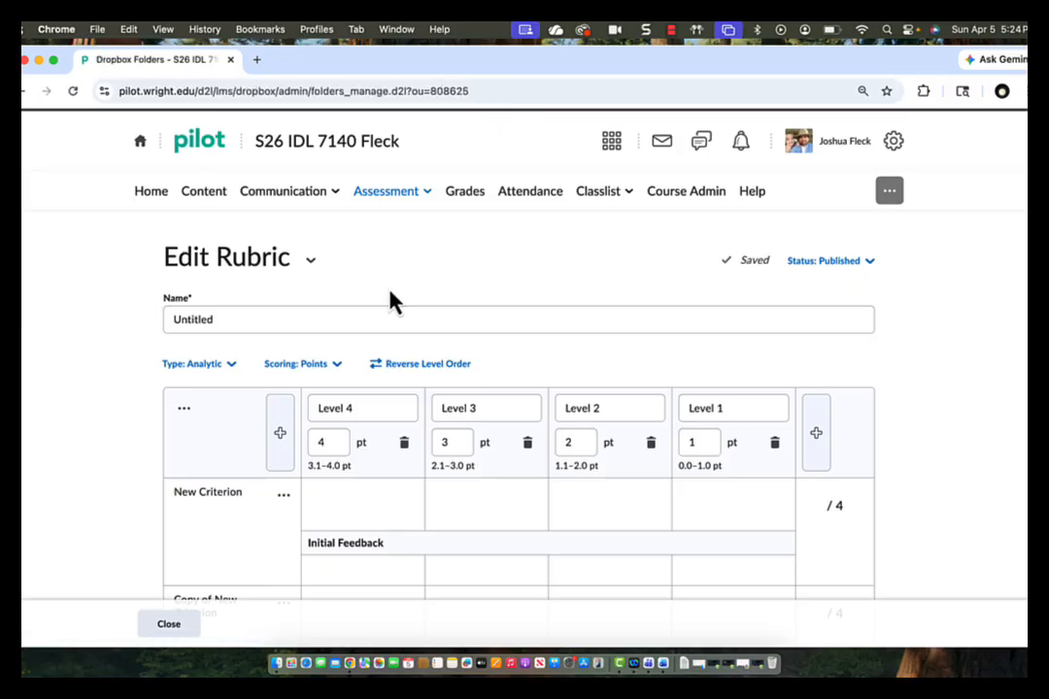
{"action": "scroll", "coordinate": [383, 342], "scroll_direction": "down", "scroll_amount": 5}
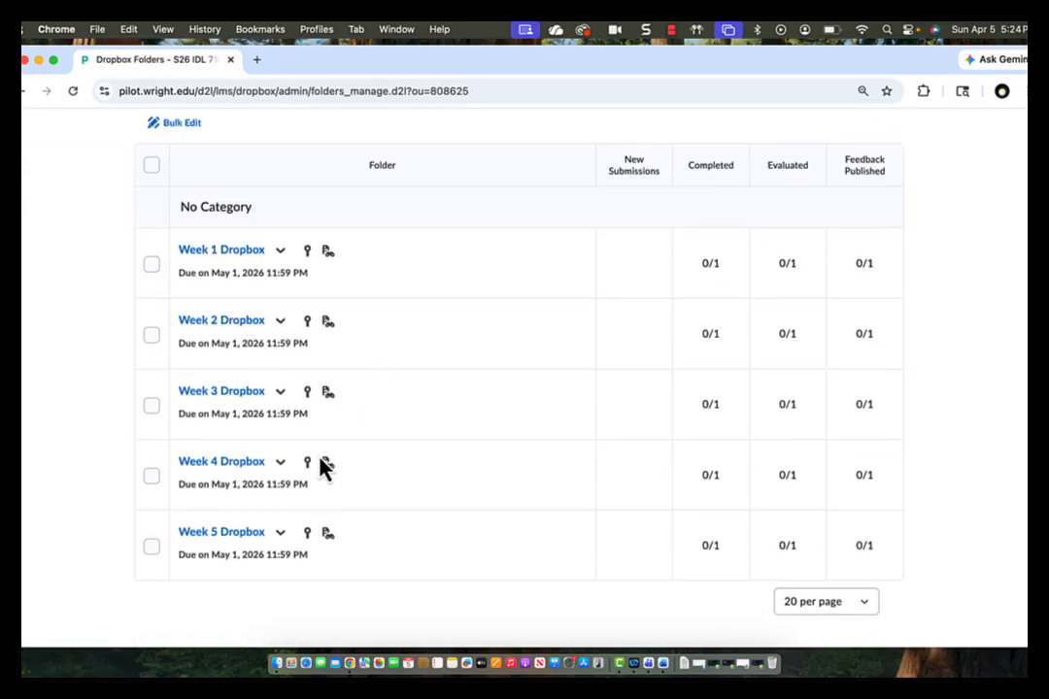
- Open the Week 5 Dropbox folder for editing and expand its Evaluation & Feedback settings
{"action": "left_click", "coordinate": [279, 537]}
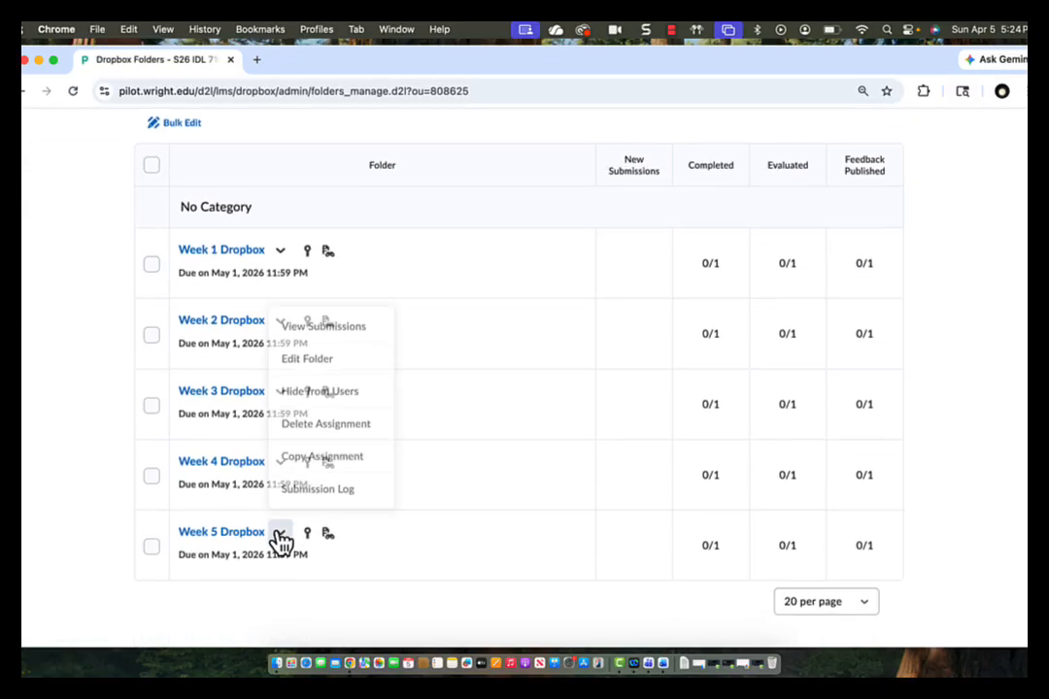
{"action": "left_click", "coordinate": [315, 369]}
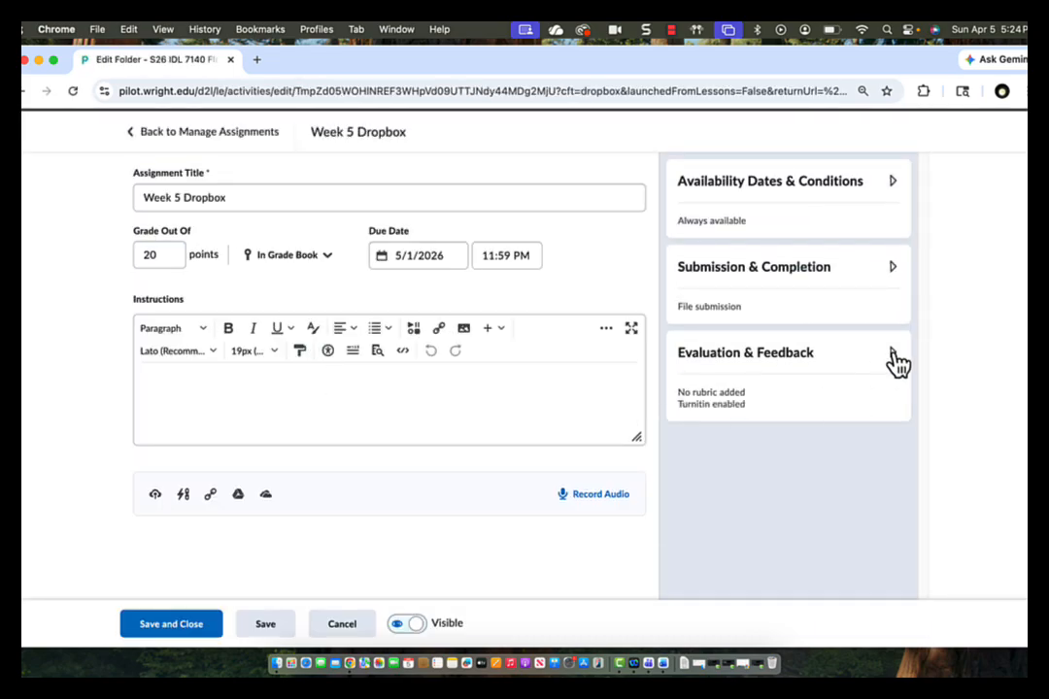
{"action": "left_click", "coordinate": [892, 355]}
{"action": "scroll", "coordinate": [830, 403], "scroll_direction": "down", "scroll_amount": 3}
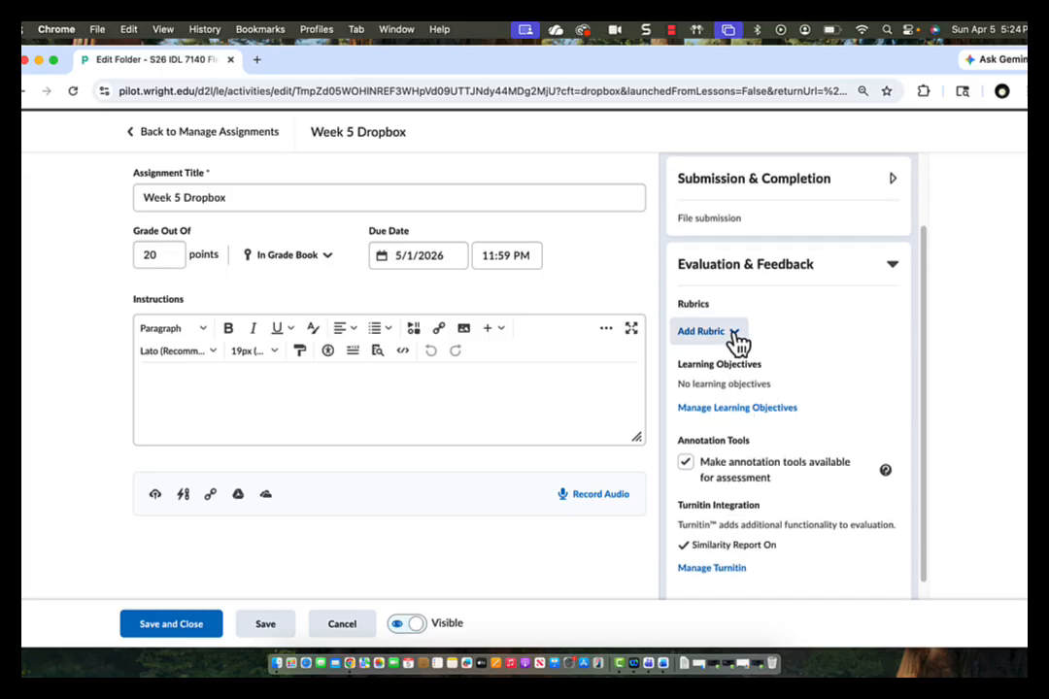
- Attach the existing D2L Brightspace Demonstration Rubric v.1 to the Week 5 Dropbox folder, and save and close the folder
{"action": "left_click", "coordinate": [736, 335]}
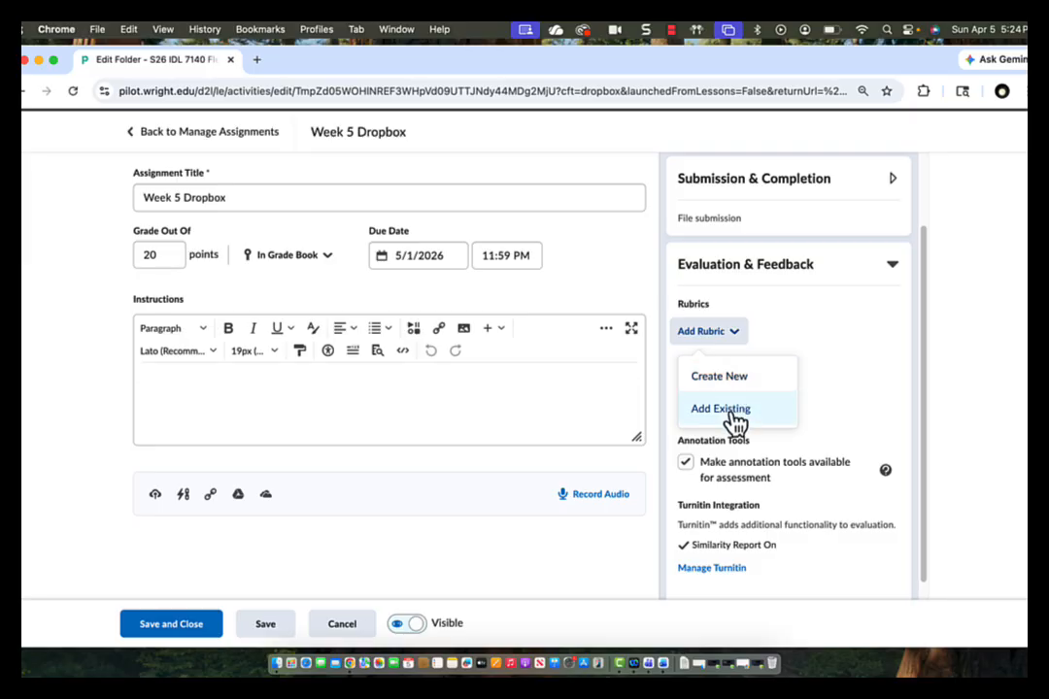
{"action": "left_click", "coordinate": [735, 416]}
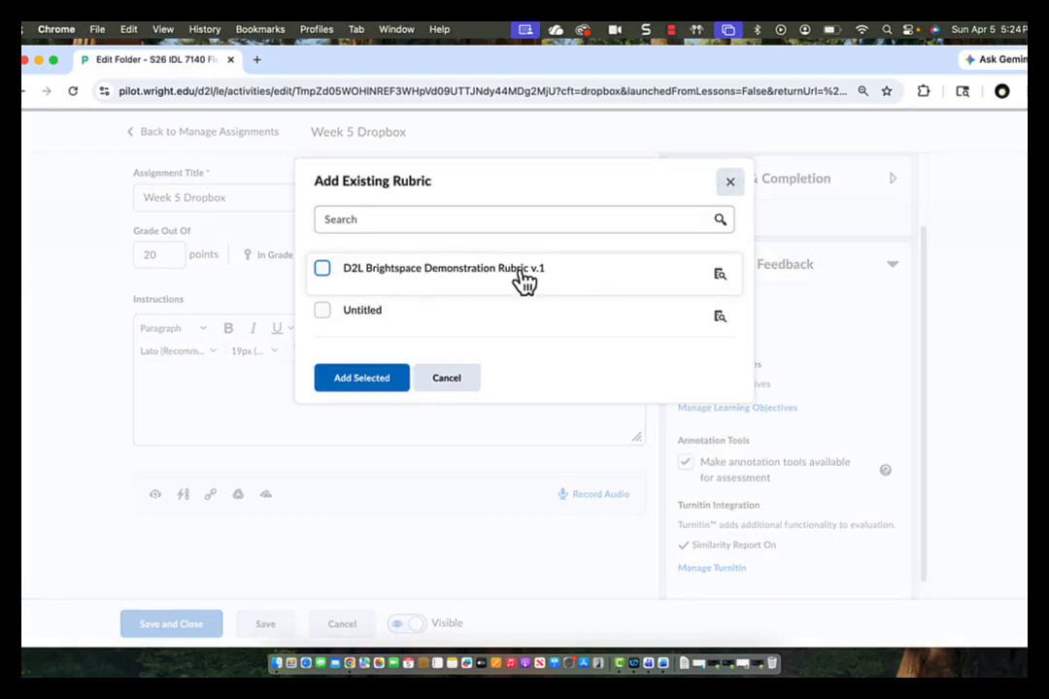
{"action": "left_click", "coordinate": [324, 271]}
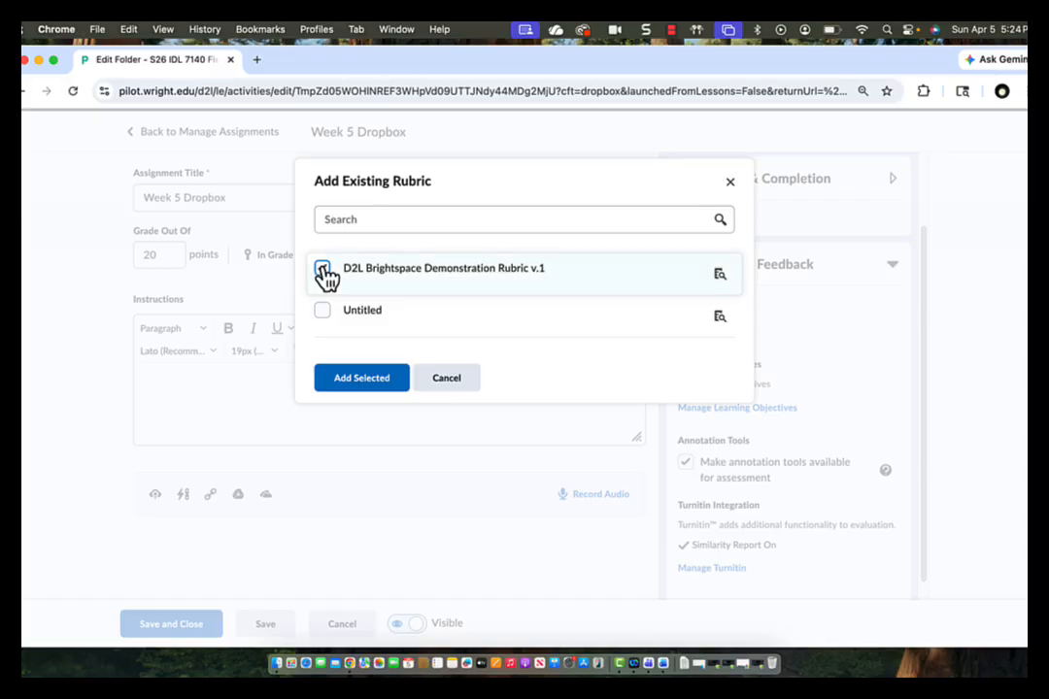
{"action": "left_click", "coordinate": [377, 386]}
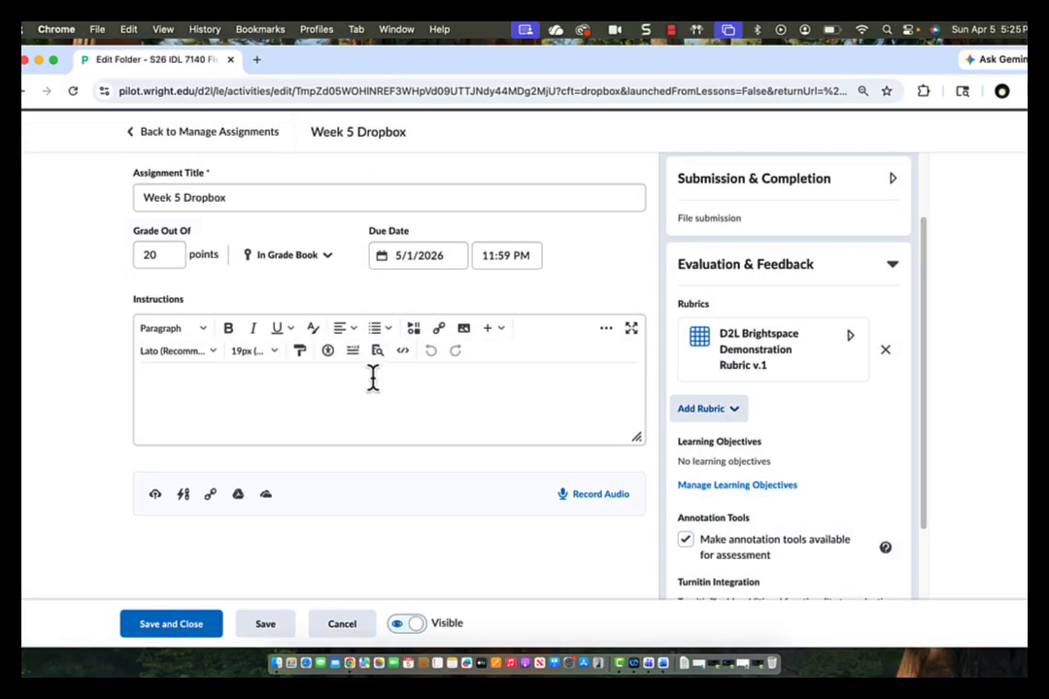
{"action": "left_click", "coordinate": [202, 630]}
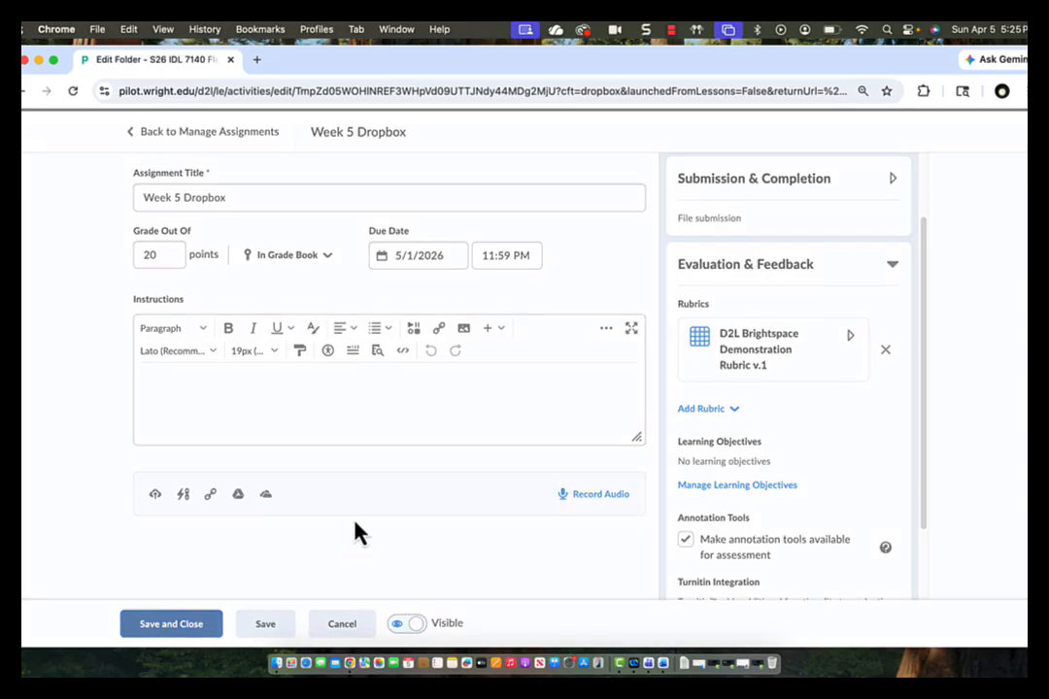